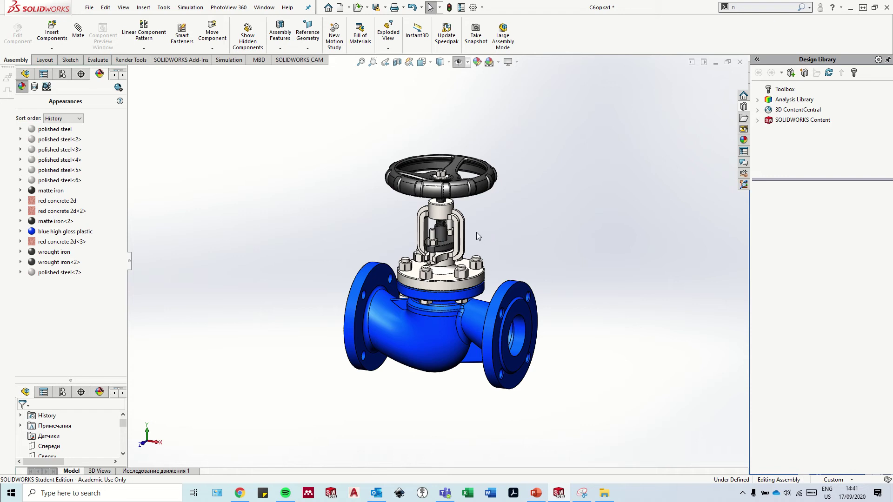
- Examine the exterior of the globe valve assembly, including the handwheel, yoke, bonnet bolts and flanged body
scroll(479, 275, "down", 3)
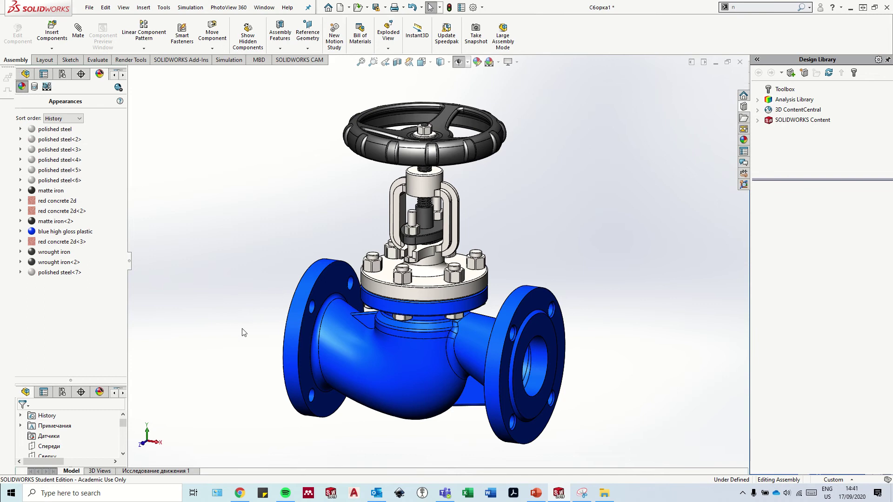
scroll(416, 258, "up", 2)
mouse_move(504, 321)
middle_mouse_down()
mouse_move(409, 329)
mouse_move(644, 277)
mouse_move(509, 308)
middle_mouse_up()
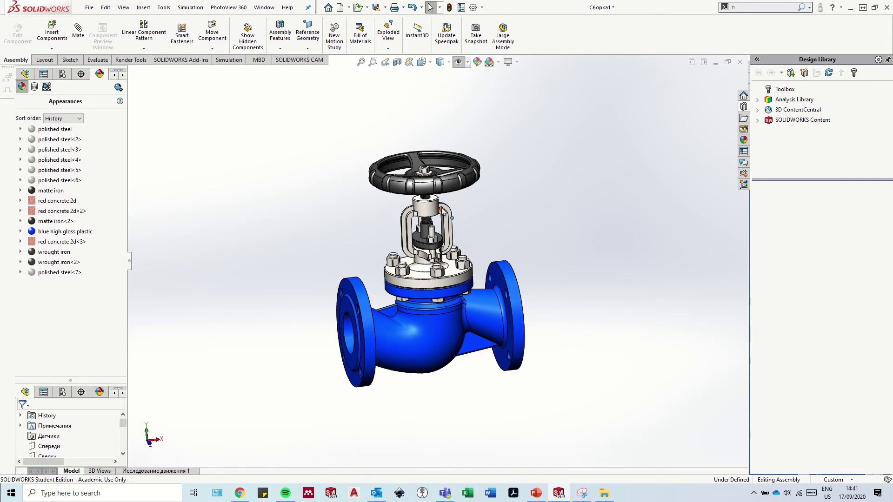
scroll(431, 218, "down", 5)
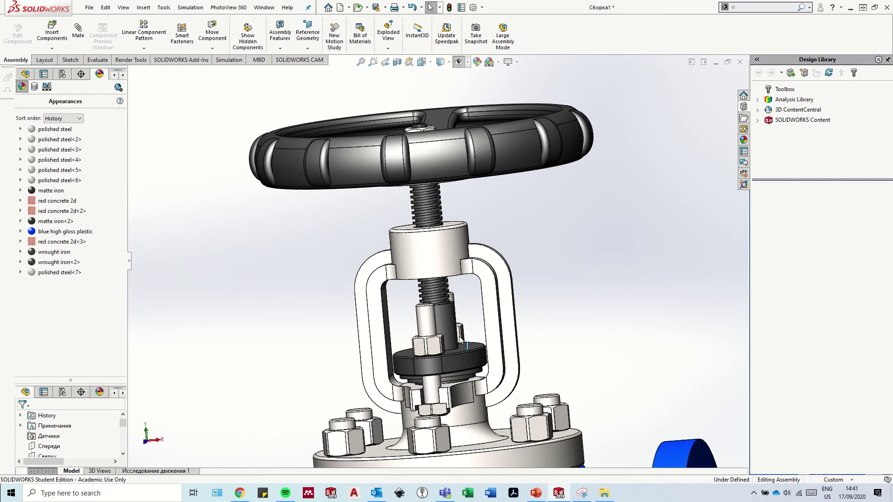
scroll(461, 341, "up", 6)
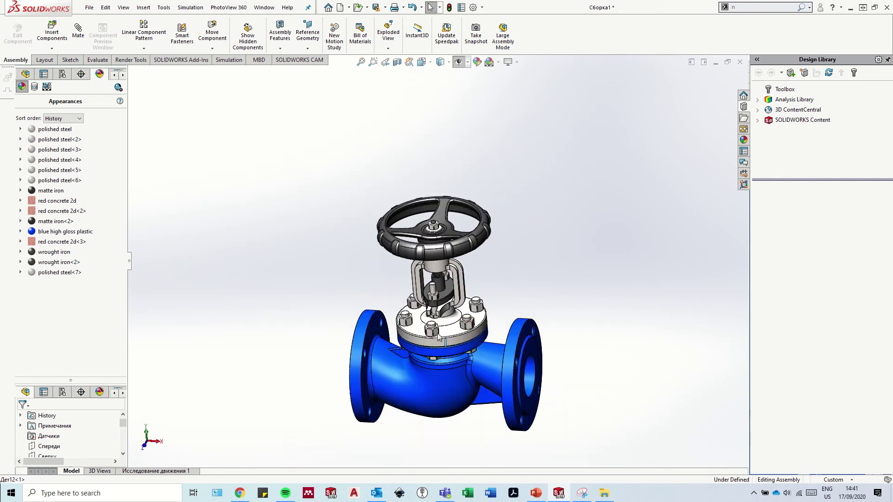
middle_click_drag(450, 338, 423, 233)
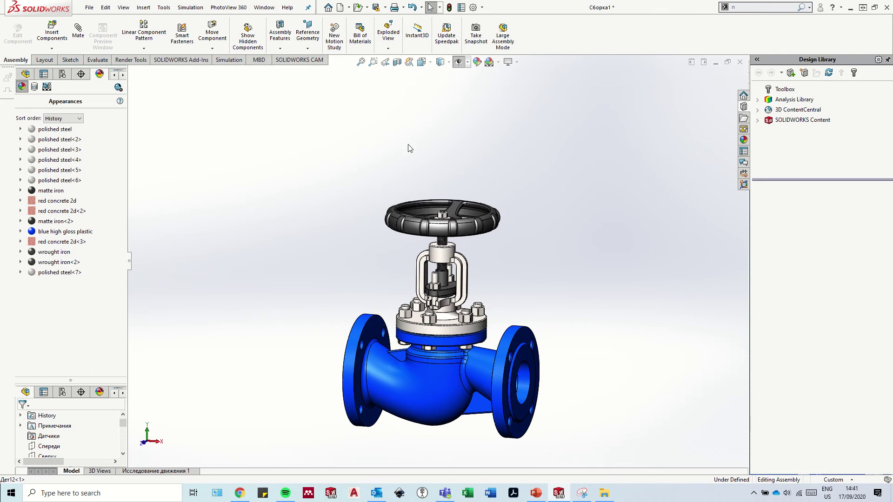
scroll(479, 240, "up", 2)
scroll(446, 299, "down", 3)
scroll(445, 299, "up", 1)
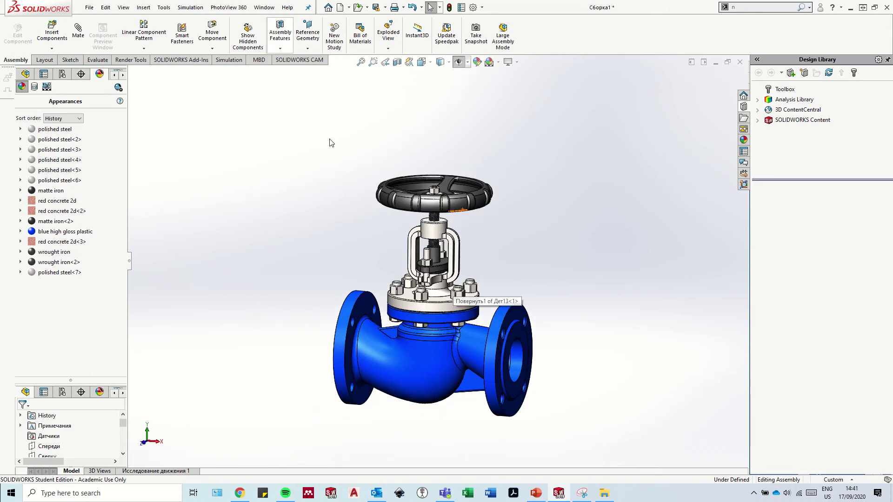
left_click(398, 63)
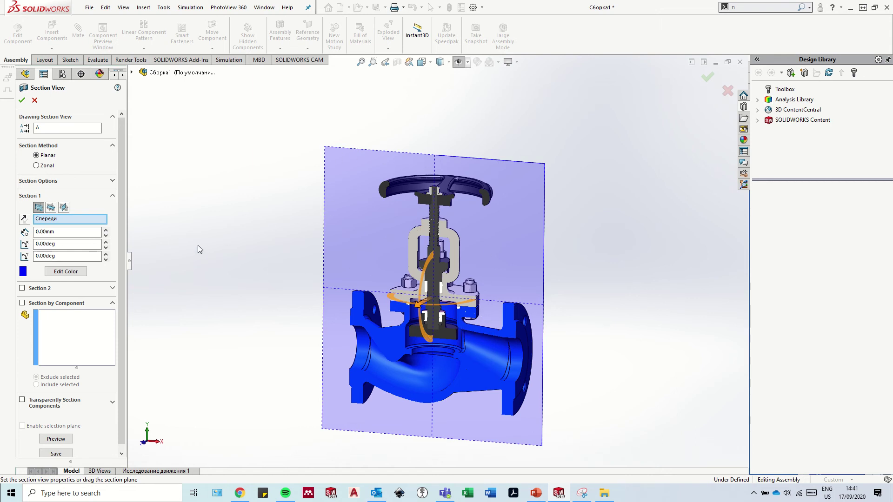
middle_click_drag(478, 261, 400, 282)
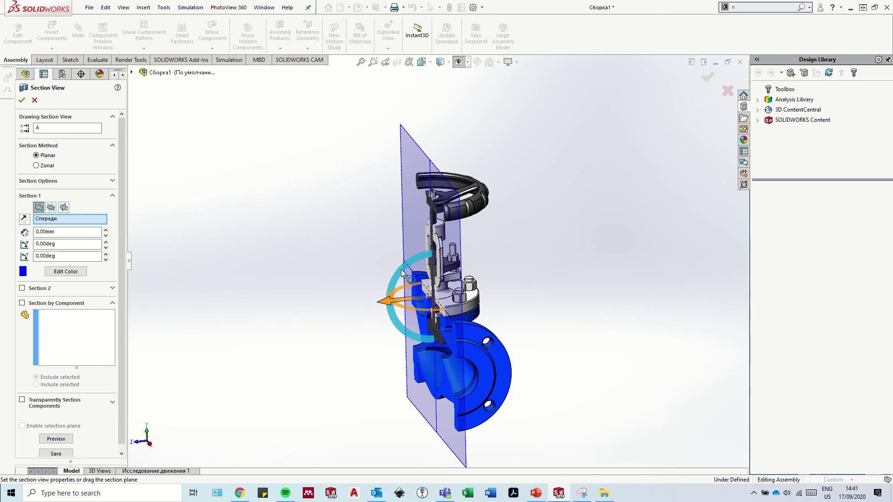
left_click_drag(403, 273, 458, 308)
mouse_move(458, 308)
middle_mouse_down()
mouse_move(467, 300)
mouse_move(465, 319)
middle_mouse_up()
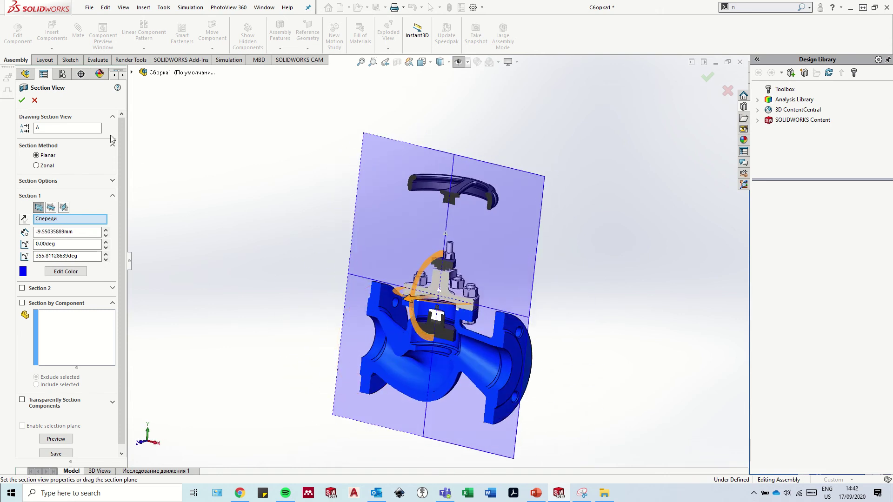
left_click(34, 100)
- Create a planar section view of the valve assembly on the front plane (Спереди) with 0.00 mm offset and 0.00° rotations
left_click(397, 61)
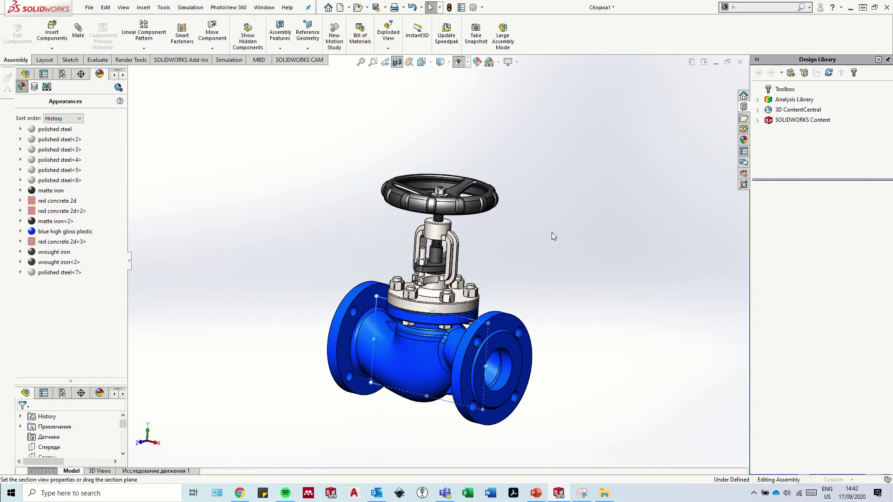
middle_click_drag(507, 228, 507, 170)
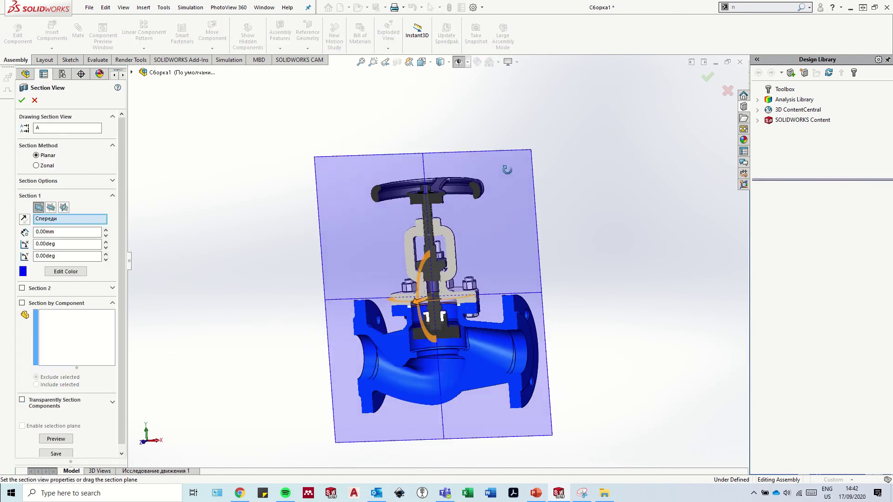
scroll(430, 218, "down", 5)
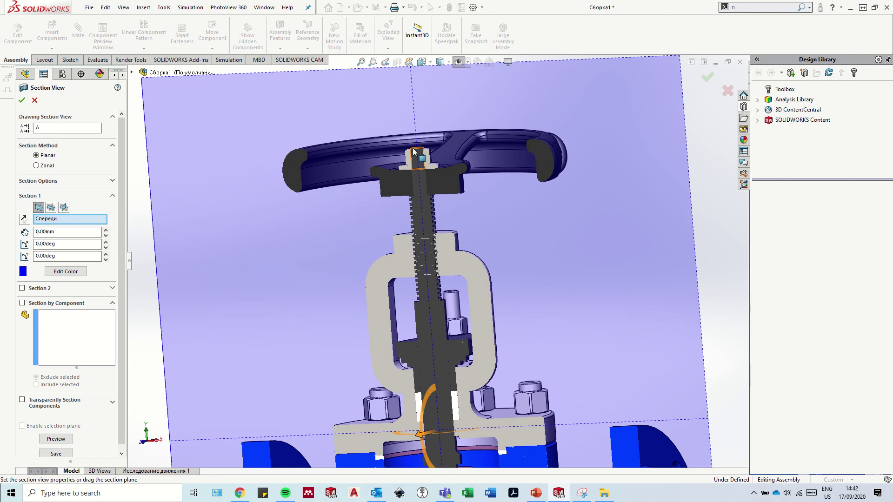
scroll(491, 272, "up", 4)
middle_click_drag(454, 251, 442, 261)
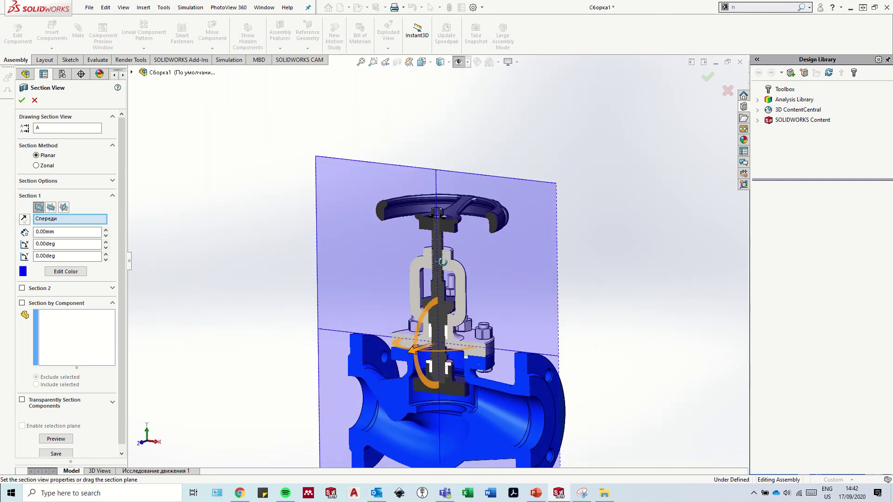
left_click(21, 101)
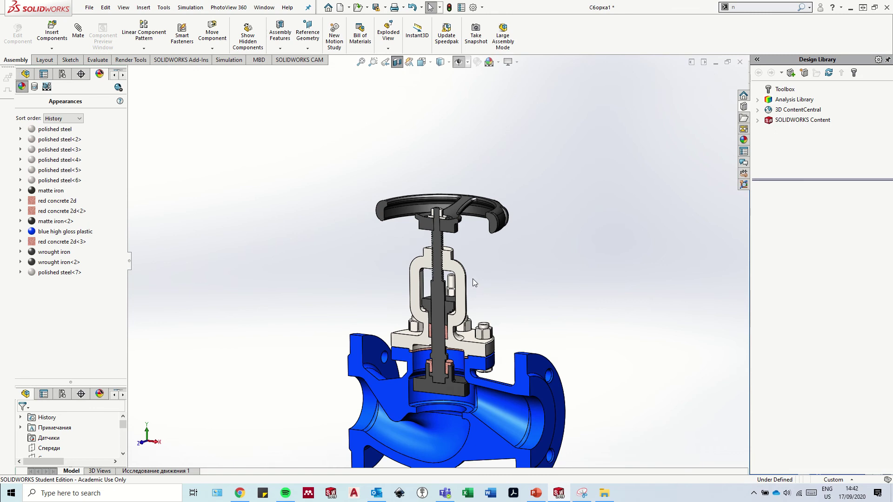
- Examine the sectioned handwheel hub, its nut, the threaded stem and the yoke around it
scroll(472, 278, "up", 2)
scroll(432, 320, "down", 2)
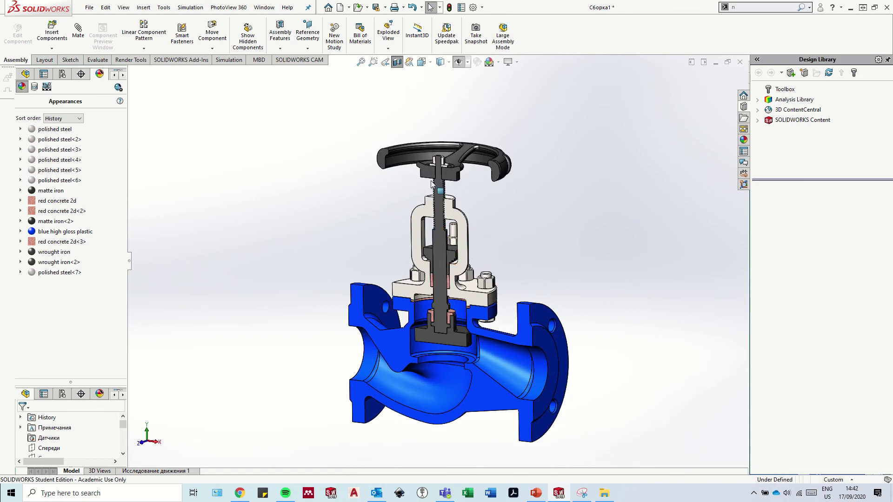
scroll(428, 190, "down", 4)
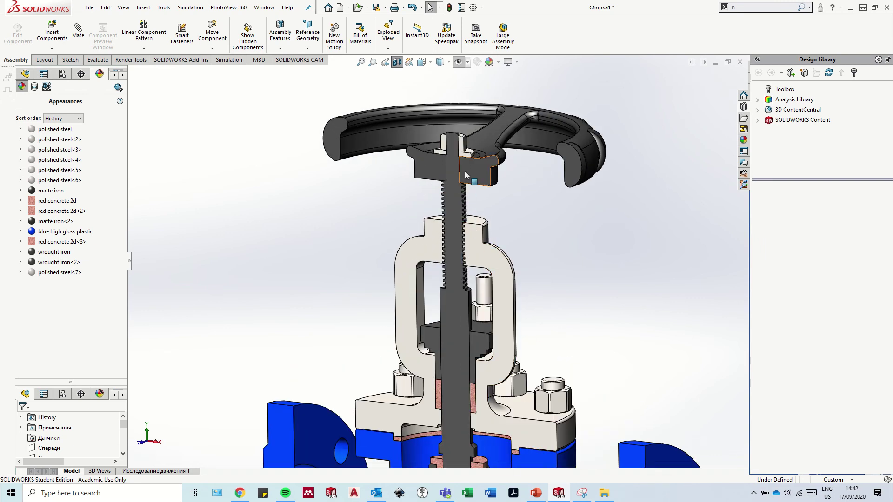
scroll(453, 321, "up", 3)
scroll(447, 323, "down", 4)
scroll(447, 324, "up", 3)
scroll(446, 324, "down", 3)
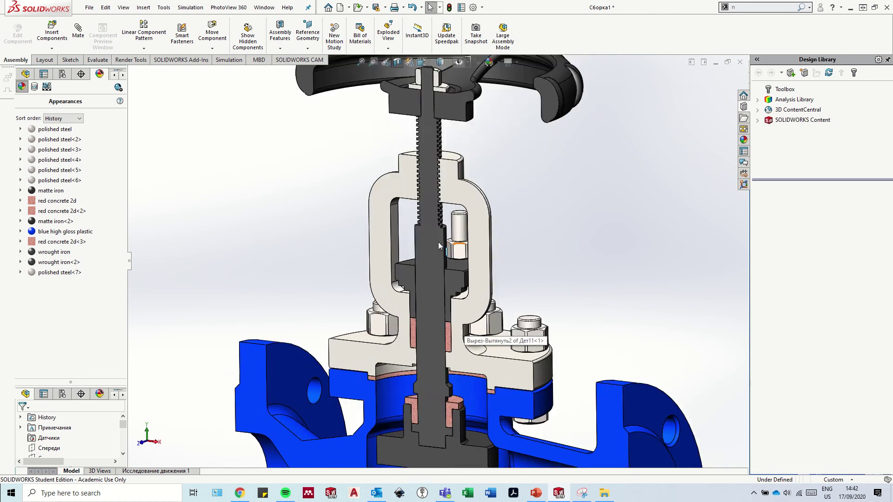
scroll(446, 324, "up", 1)
scroll(447, 324, "down", 2)
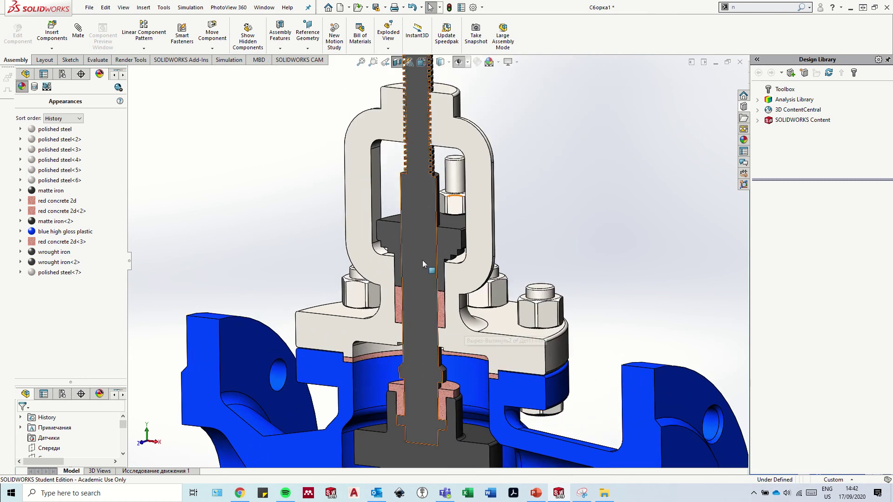
- Examine the sectioned valve disc, seat, flow passages, packing and the gasketed joint between body and bonnet
scroll(425, 394, "up", 3)
scroll(466, 347, "down", 2)
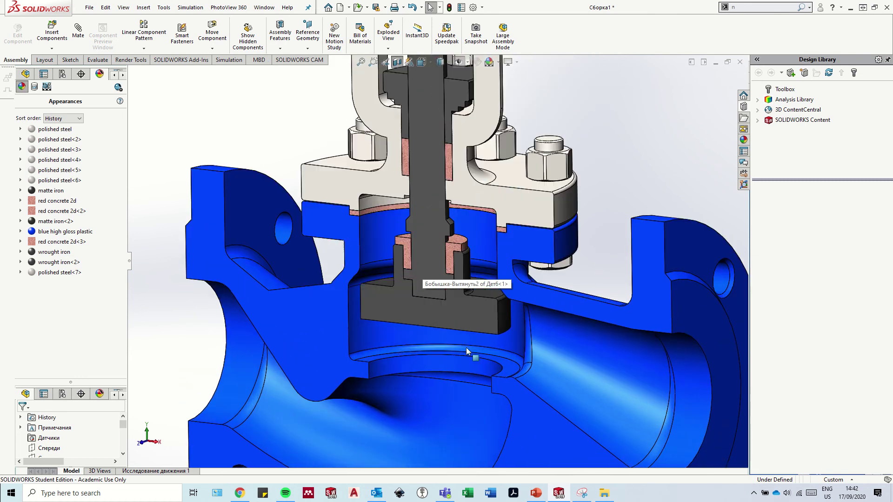
scroll(460, 354, "down", 3)
scroll(486, 372, "up", 1)
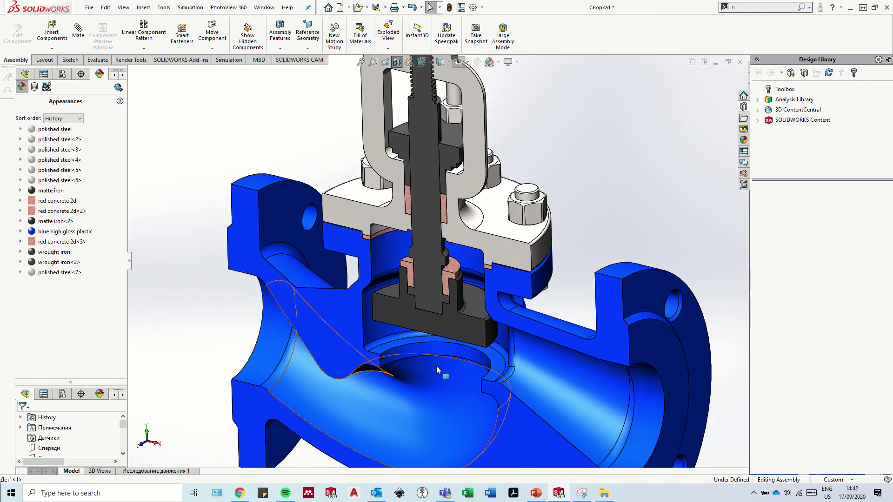
scroll(446, 187, "up", 3)
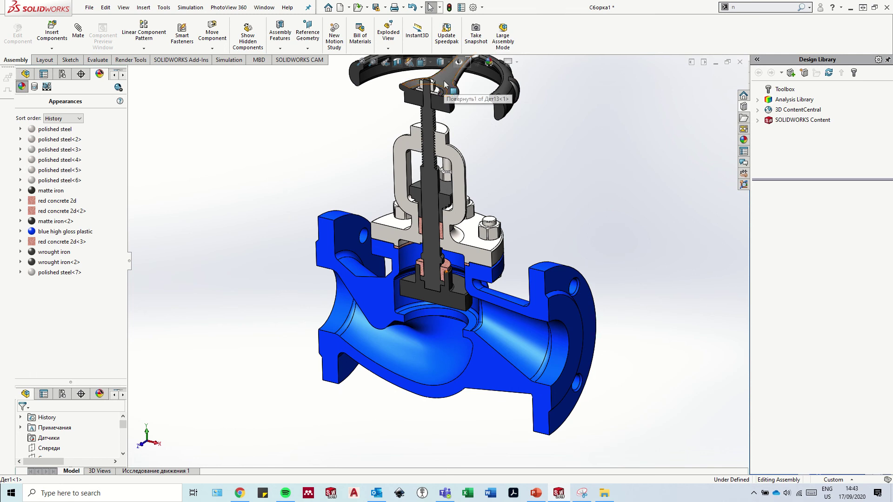
scroll(439, 134, "down", 2)
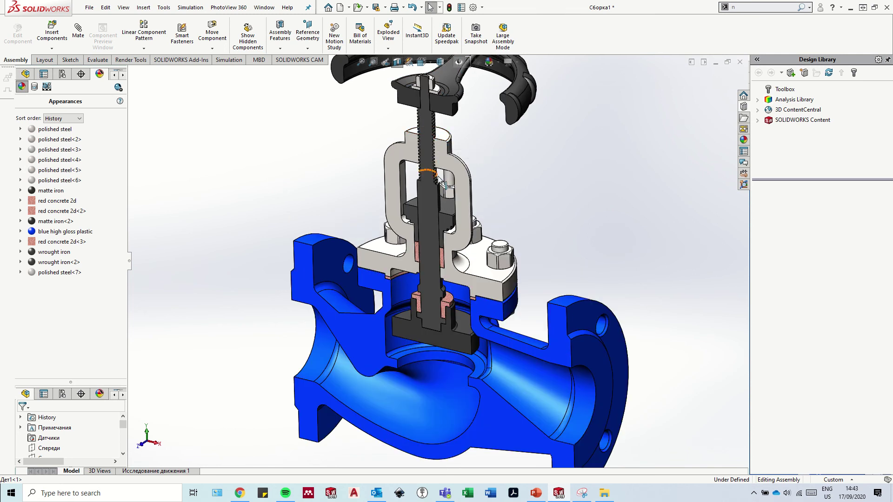
scroll(439, 302, "down", 3)
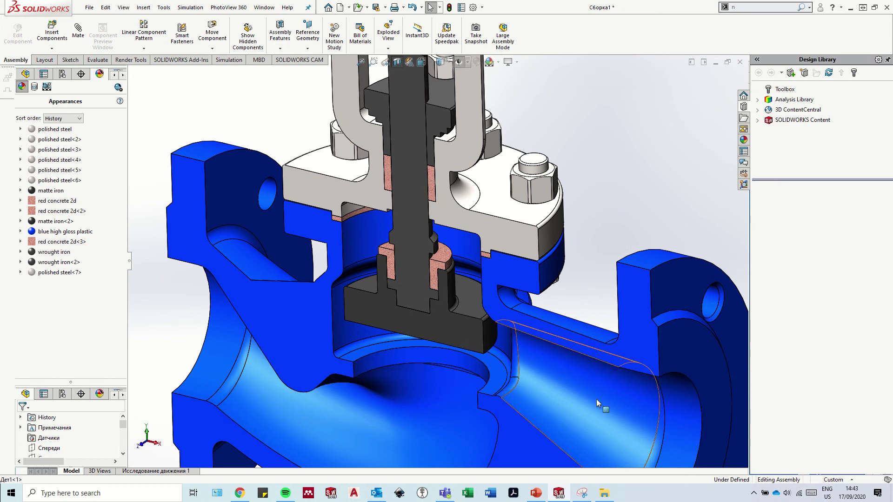
middle_click_drag(546, 365, 520, 314)
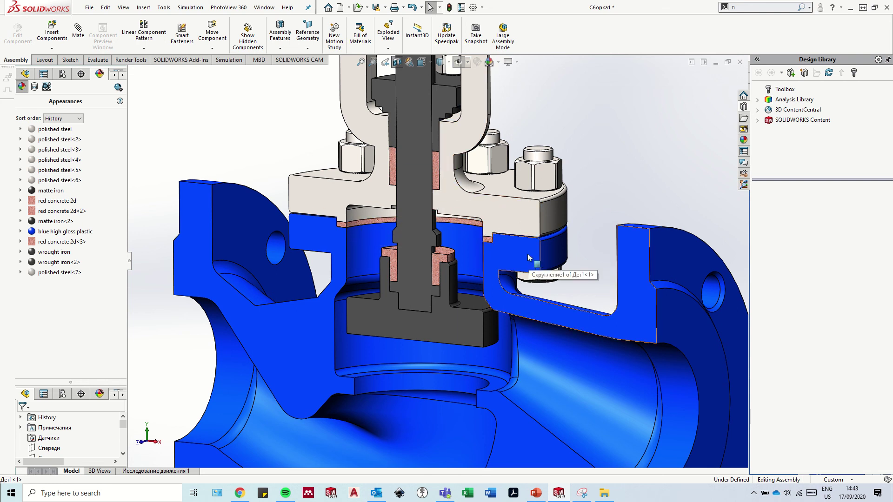
middle_click_drag(533, 216, 540, 214)
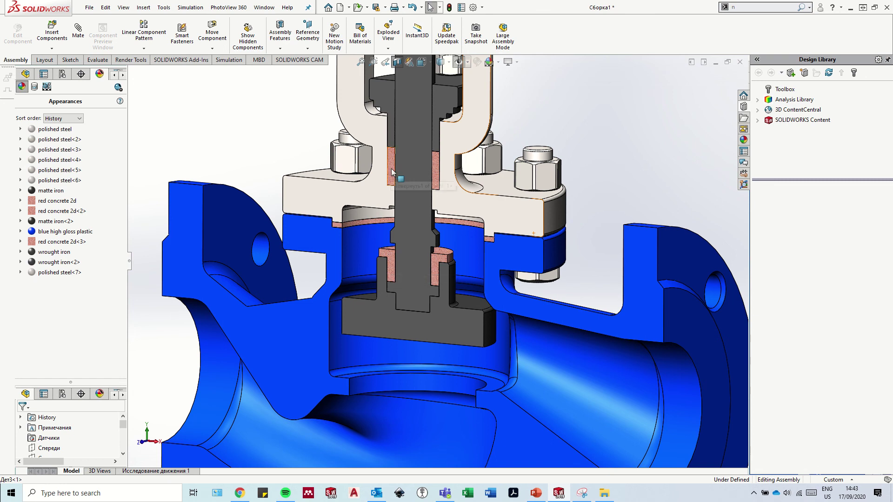
- Examine the stem thread engagement in the yoke and the disc's position above the seat in the sectioned valve
scroll(414, 196, "up", 2)
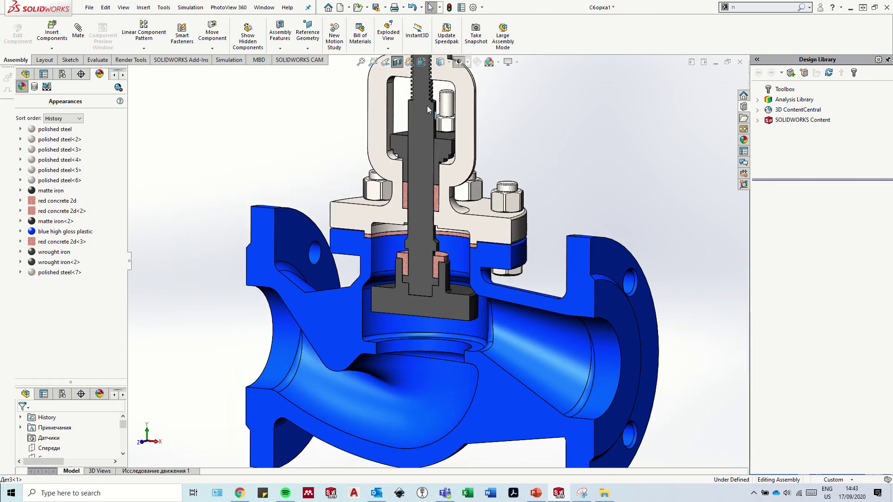
scroll(432, 126, "up", 2)
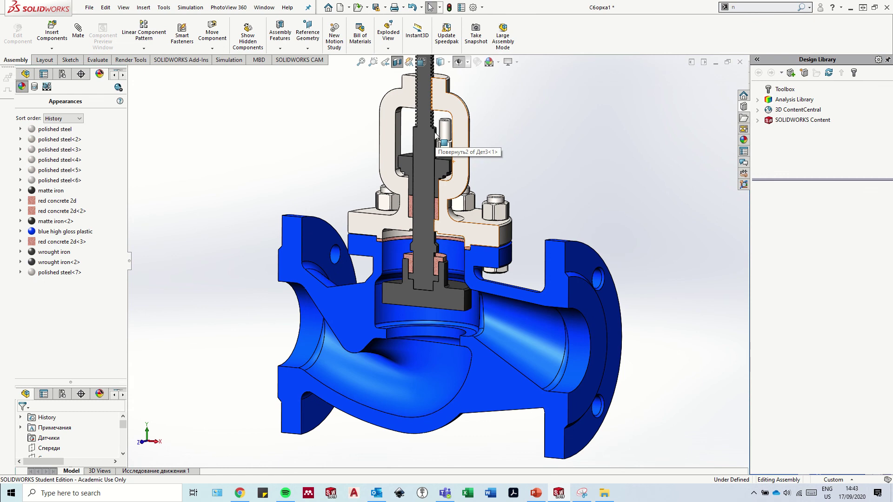
scroll(400, 124, "down", 3)
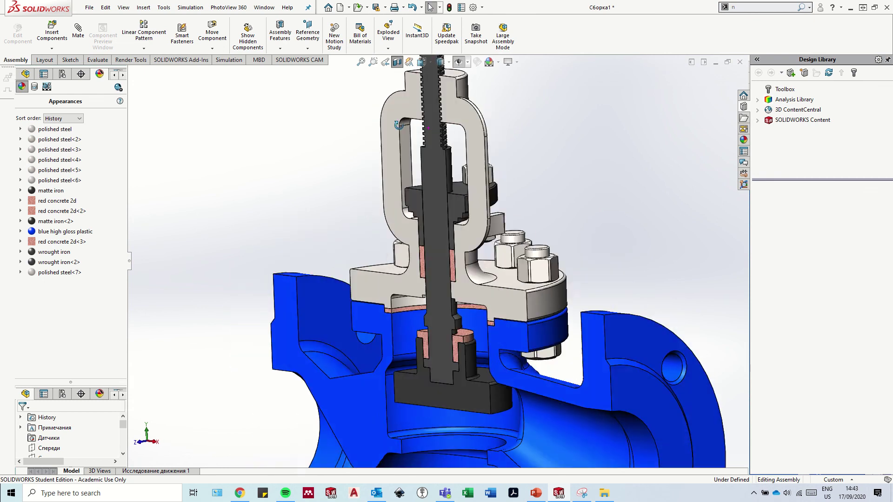
middle_click_drag(399, 125, 417, 112)
scroll(437, 131, "down", 4)
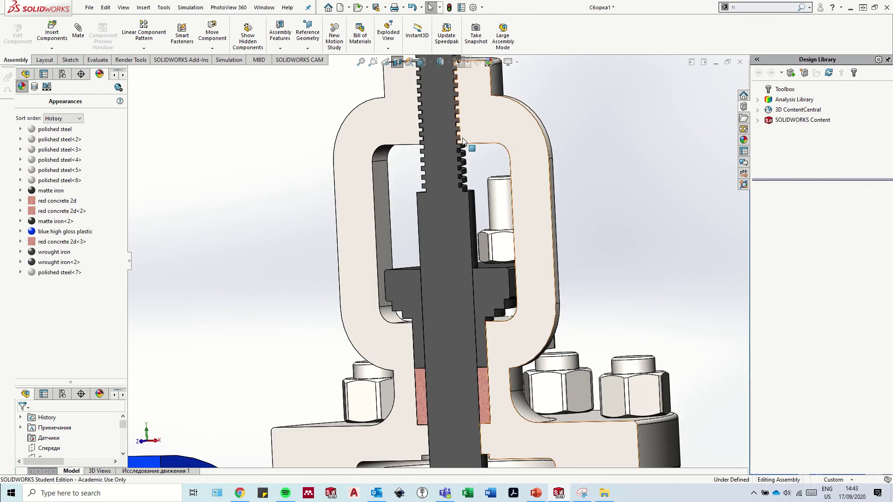
scroll(462, 140, "up", 8)
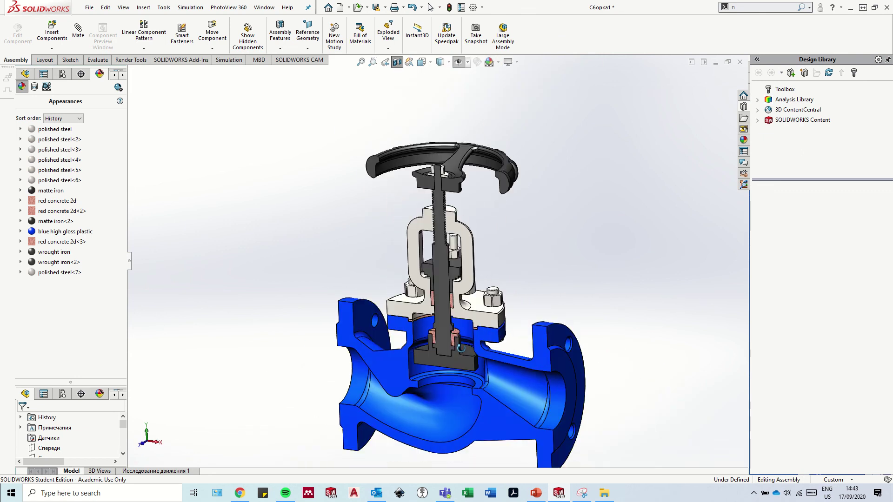
middle_click_drag(460, 348, 466, 332)
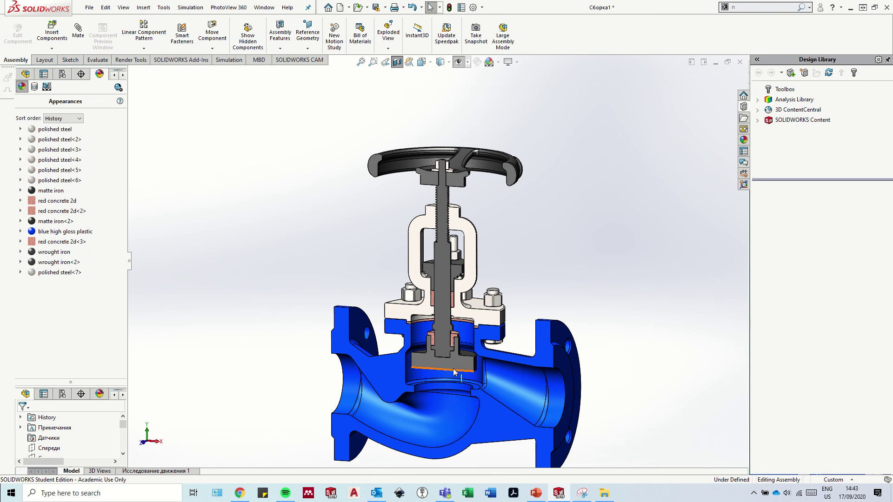
scroll(449, 363, "up", 2)
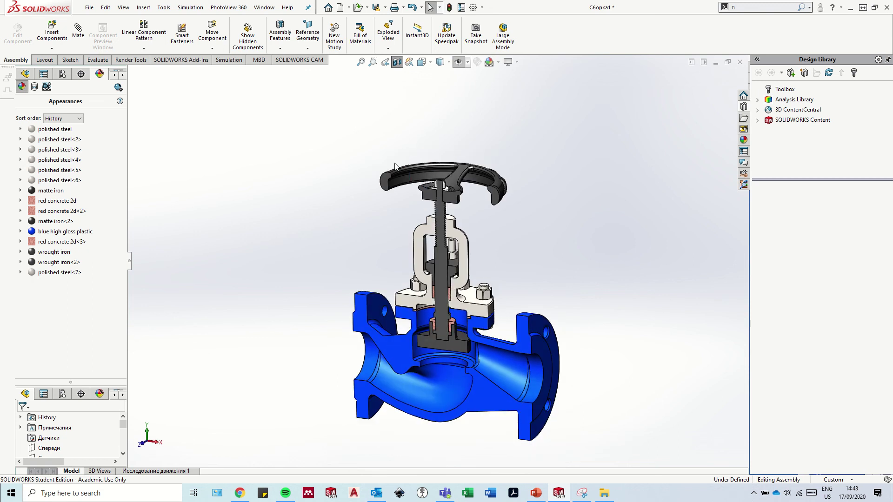
middle_click_drag(399, 169, 455, 218)
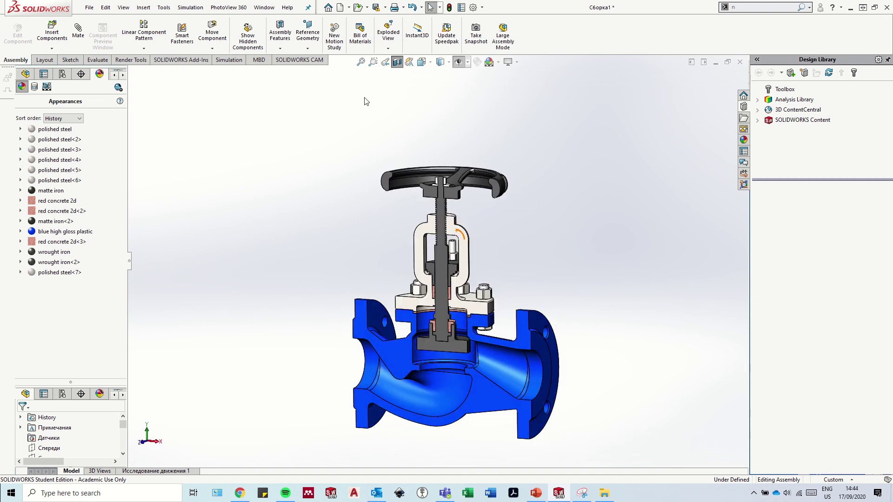